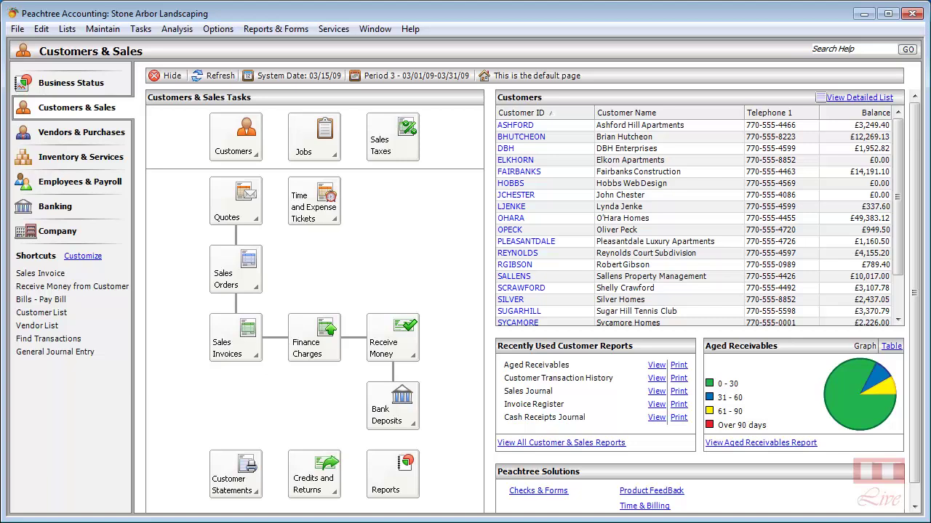
- View the list of customers from the Customers & Sales lists and close it again
left_click(66, 31)
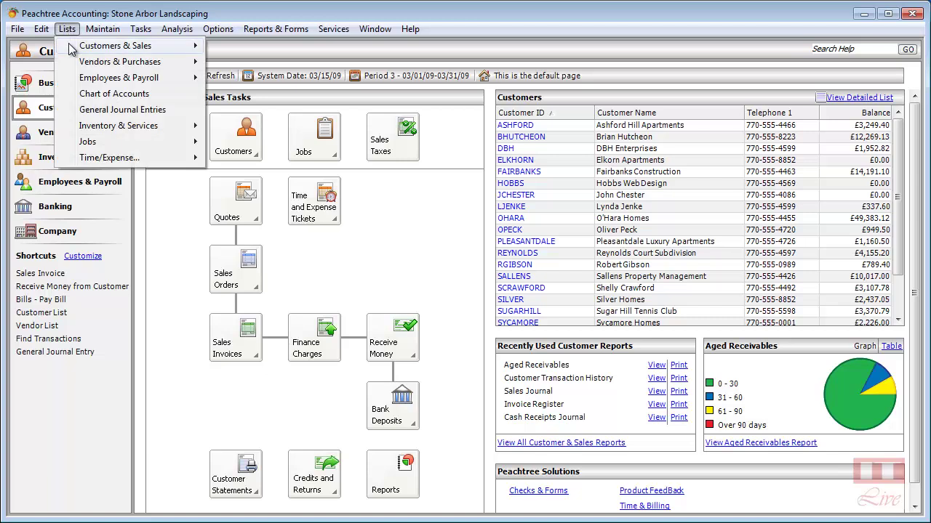
mouse_move(72, 48)
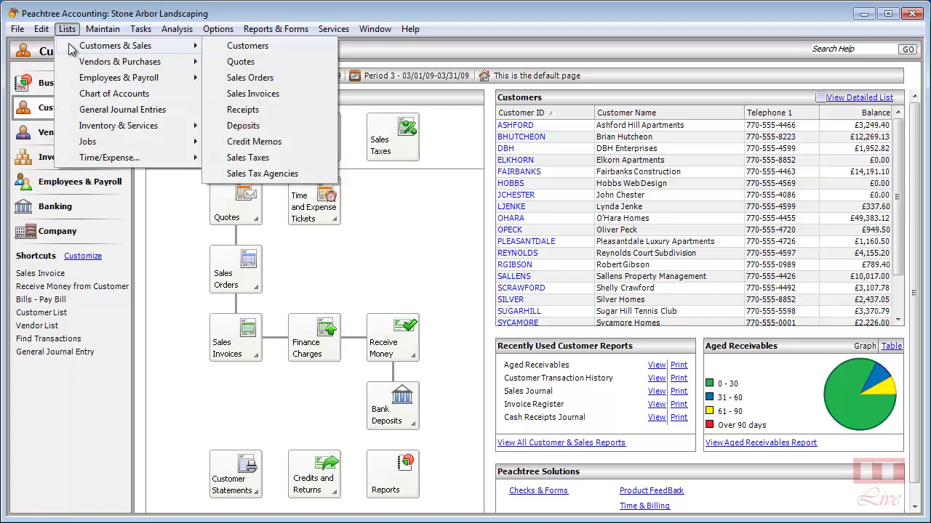
left_click(247, 47)
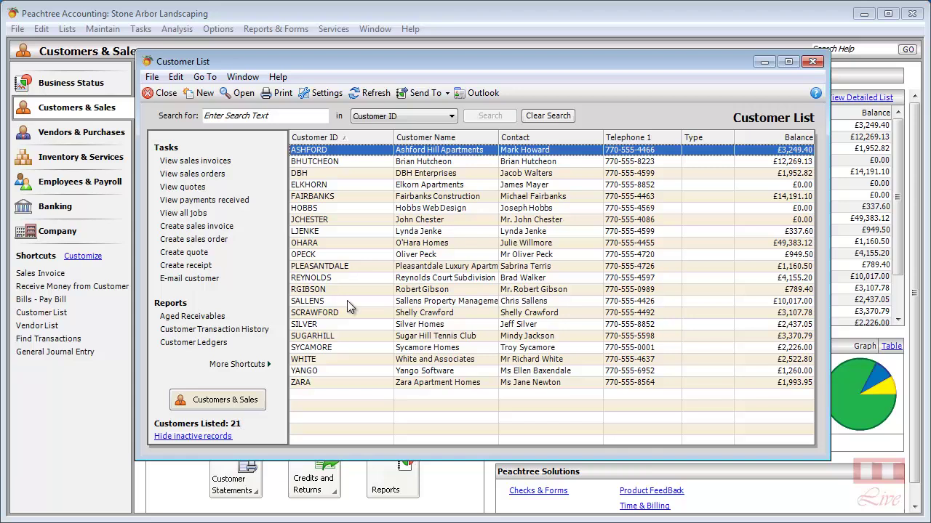
left_click(160, 93)
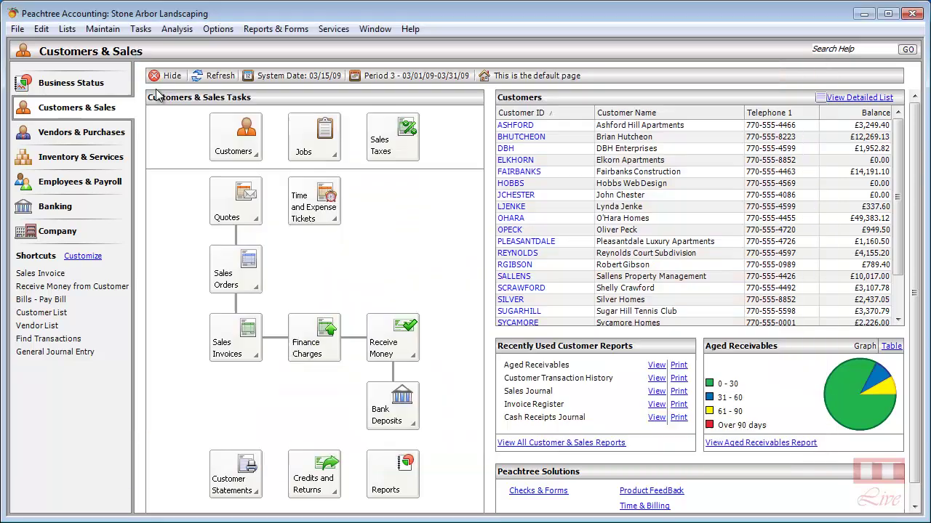
- Display the Aged Receivables and Customer List reports from the Accounts Receivable reports, closing each one after reading it
left_click(260, 33)
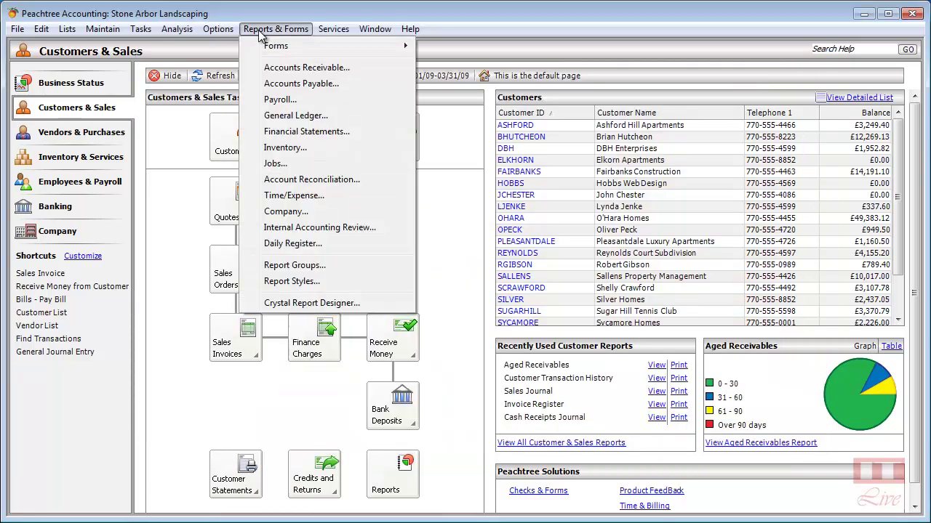
left_click(266, 69)
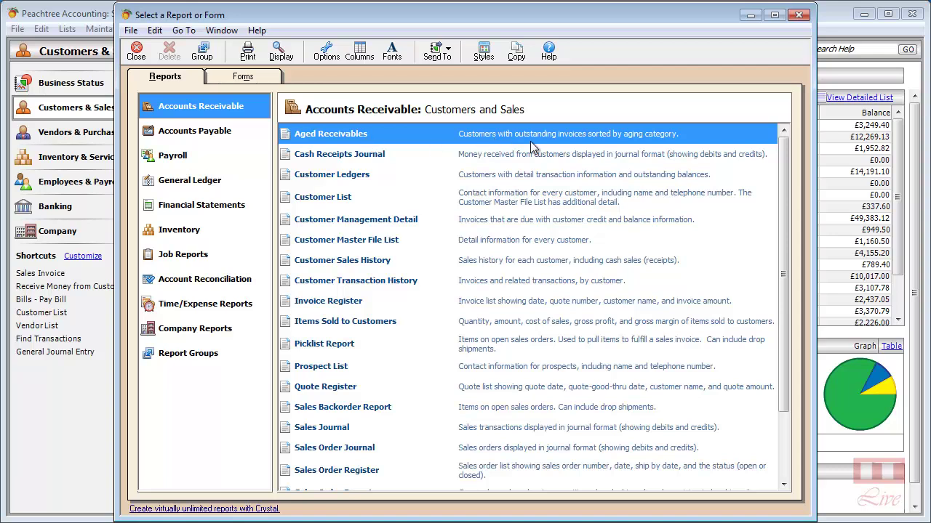
double_click(352, 139)
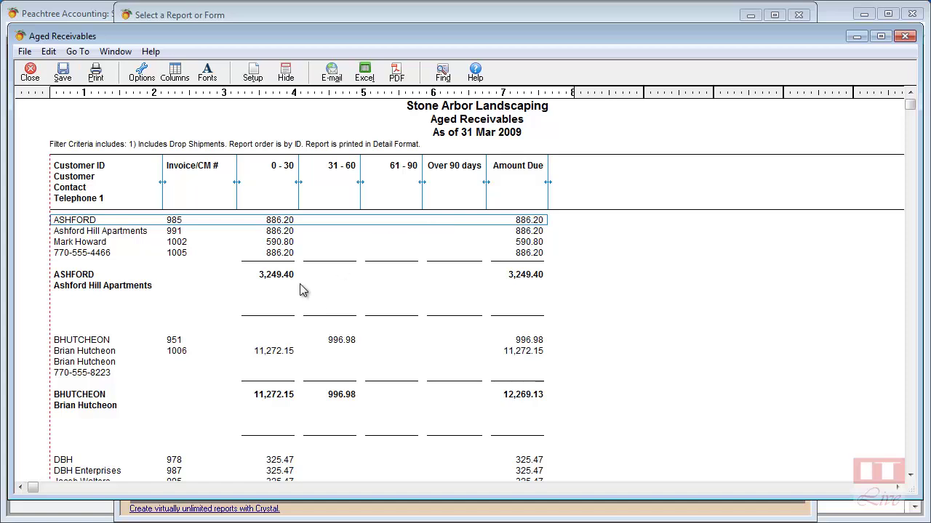
scroll(338, 248, "down", 3)
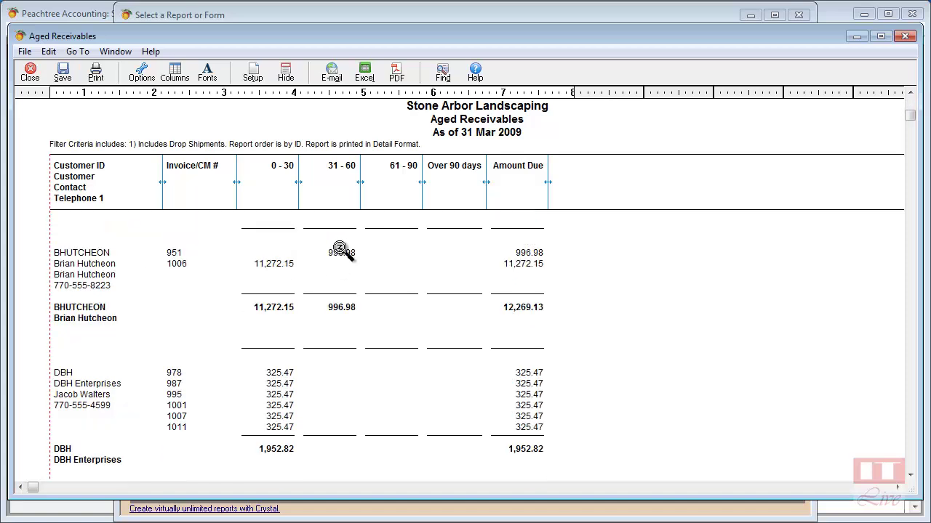
scroll(339, 248, "down", 3)
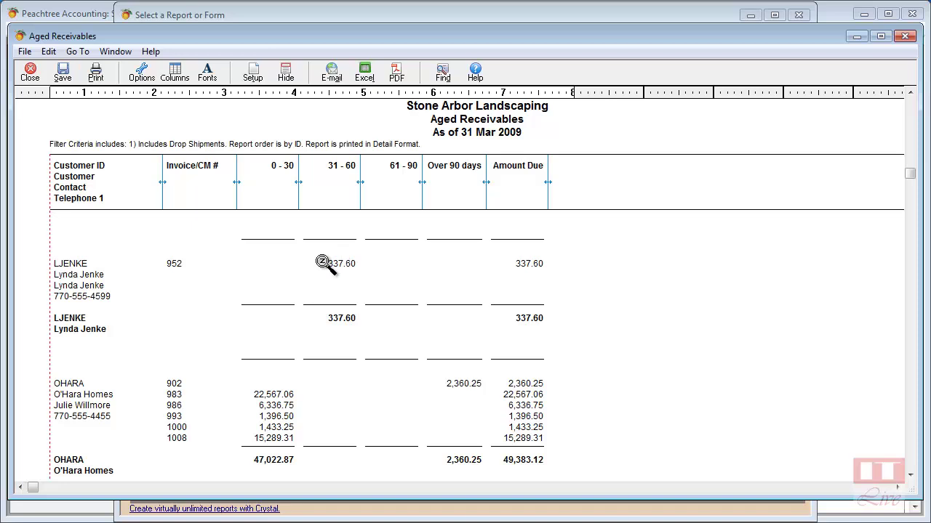
left_click(30, 73)
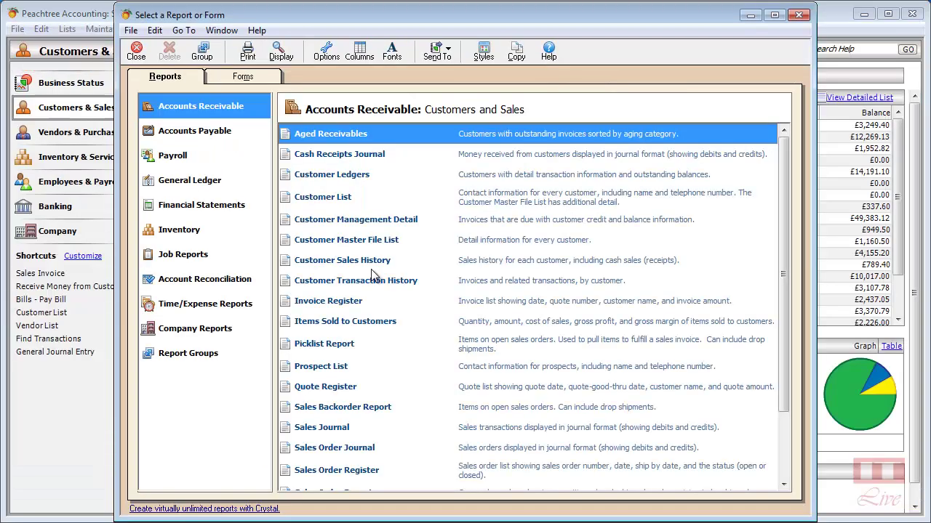
double_click(327, 204)
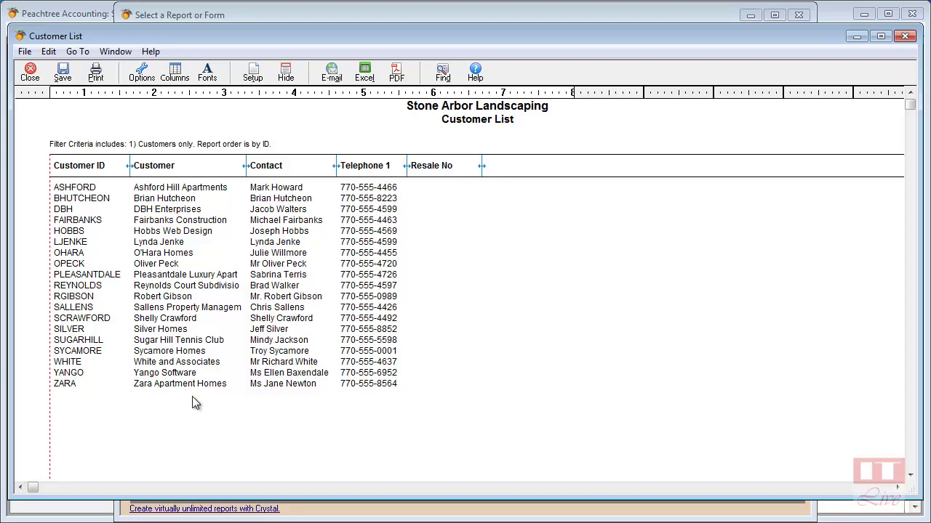
left_click(31, 71)
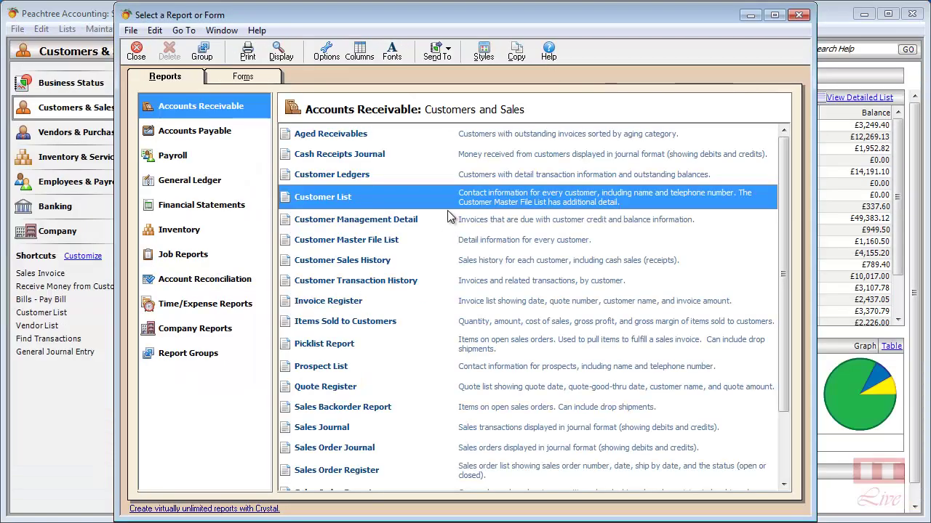
- Display the <Standard> Income Stmnt from the Financial Statements reports with the time frame set to Current Period
left_click(198, 213)
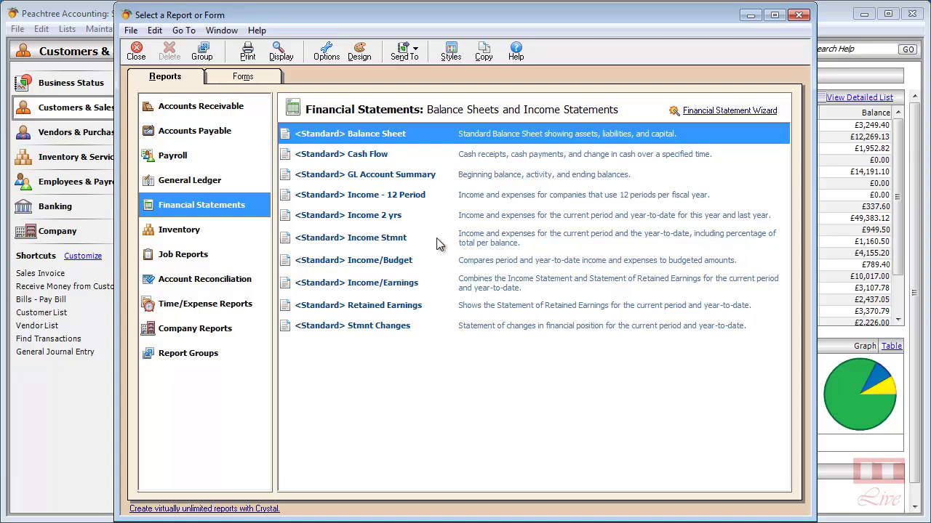
double_click(386, 240)
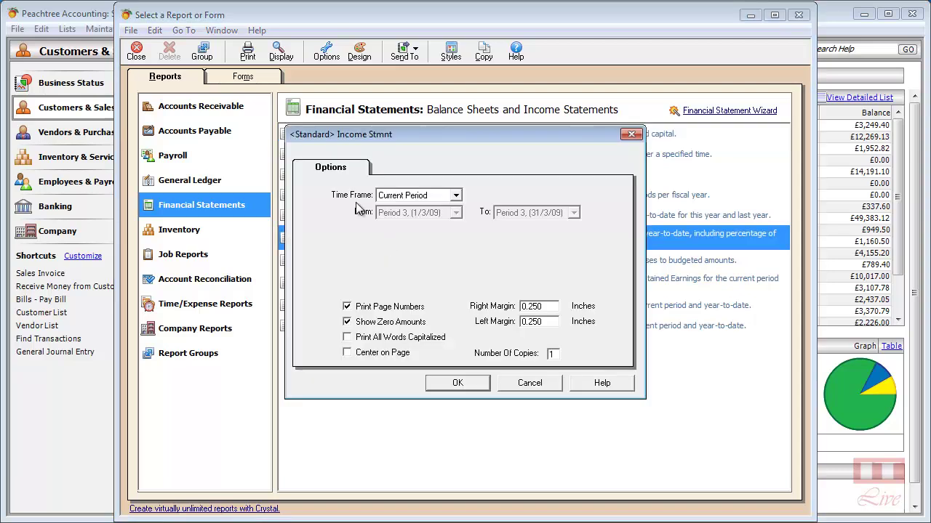
left_click(426, 197)
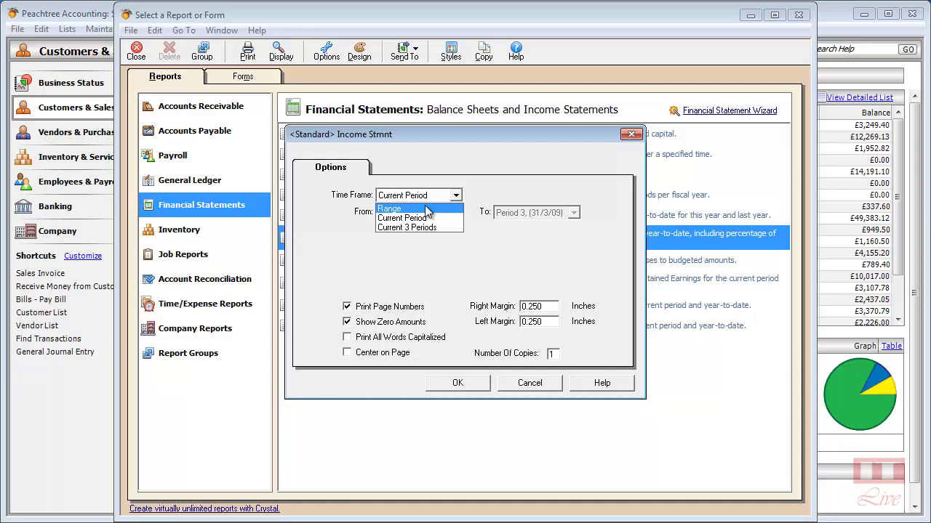
left_click(427, 219)
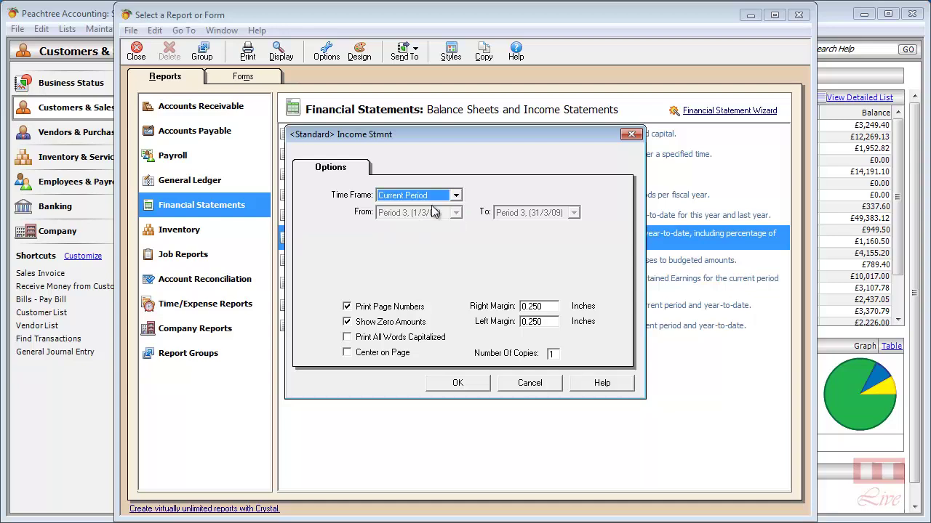
left_click(449, 383)
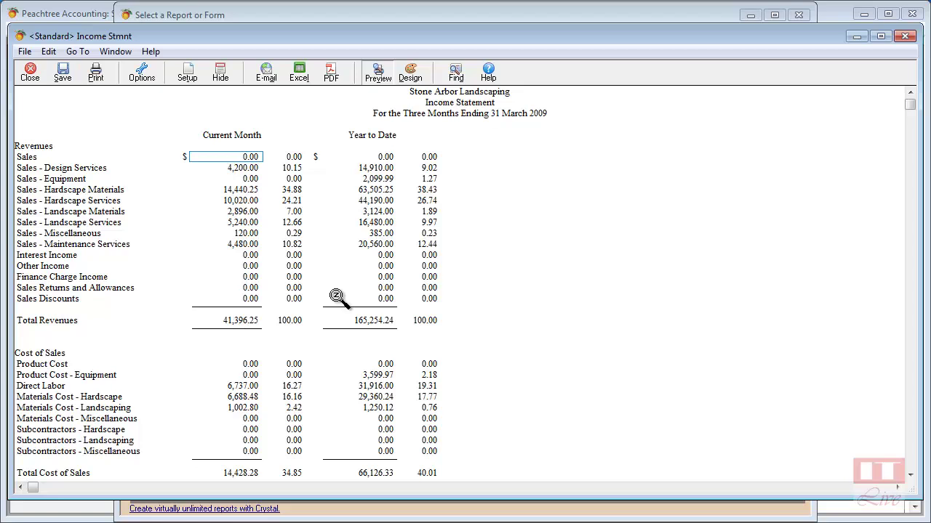
- Examine the income statement's revenues, cost of sales, expenses and net income, and close the report
scroll(323, 314, "down", 5)
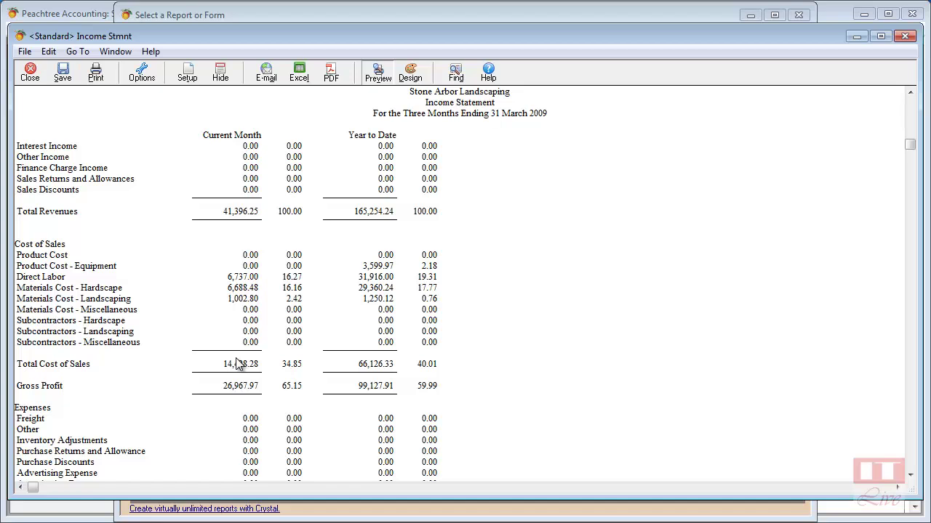
scroll(236, 364, "down", 5)
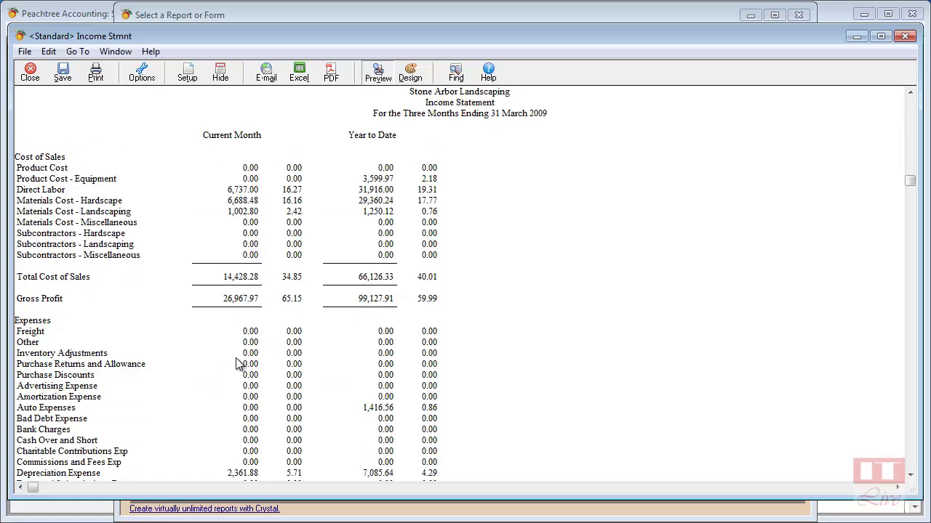
scroll(237, 364, "down", 3)
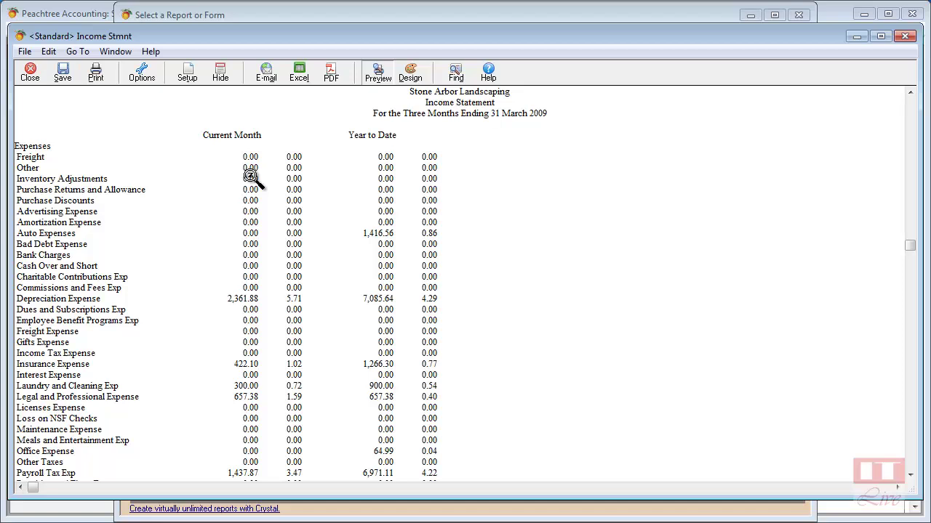
scroll(251, 204, "down", 5)
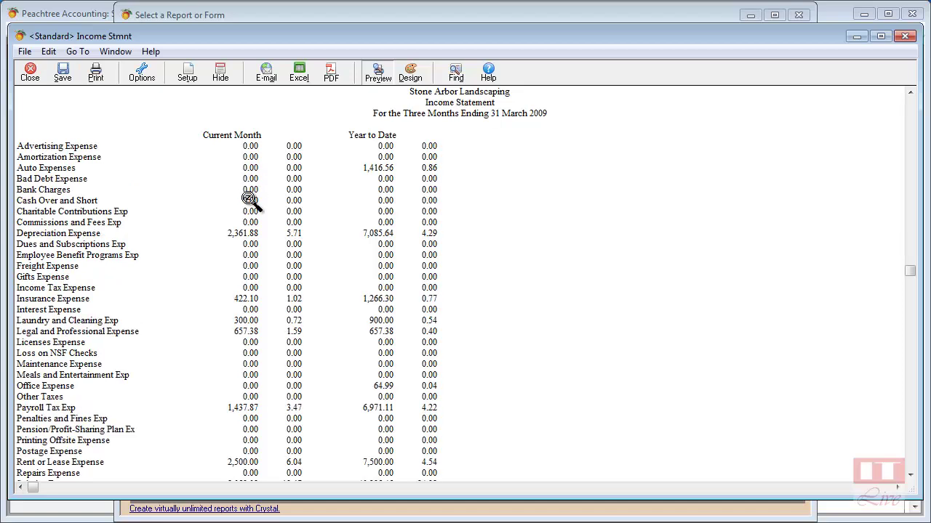
scroll(251, 202, "down", 2)
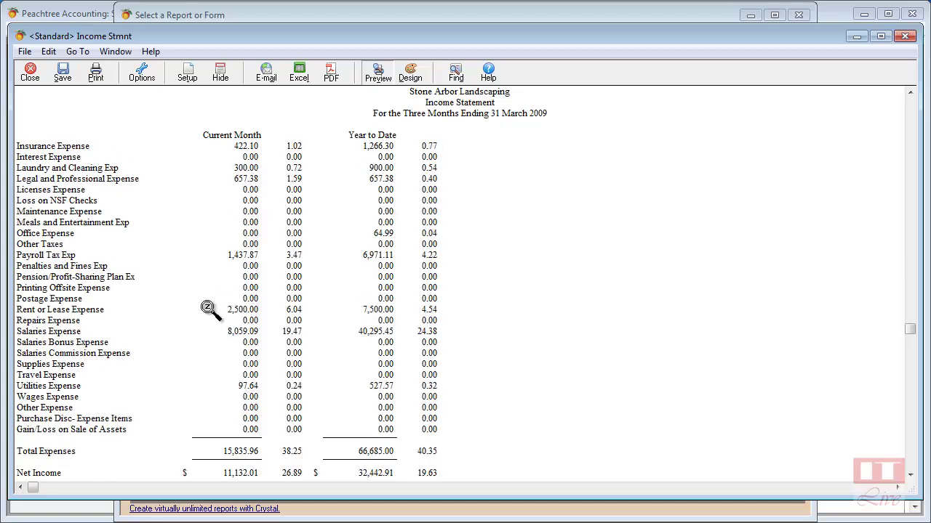
scroll(240, 341, "down", 2)
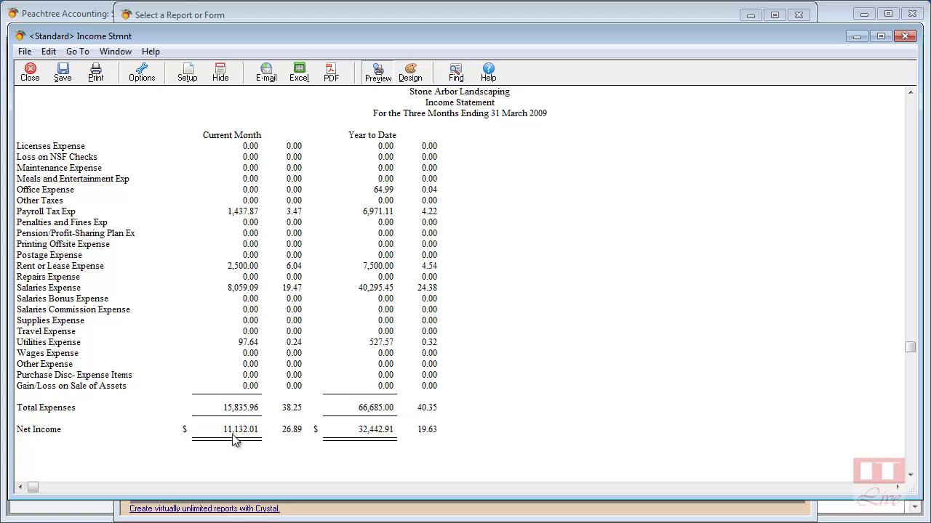
scroll(333, 419, "up", 5)
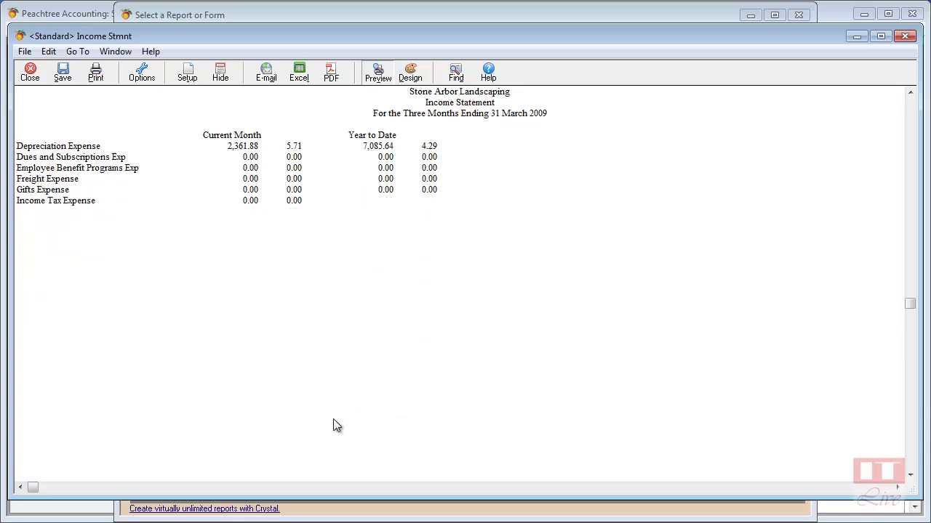
scroll(333, 419, "up", 8)
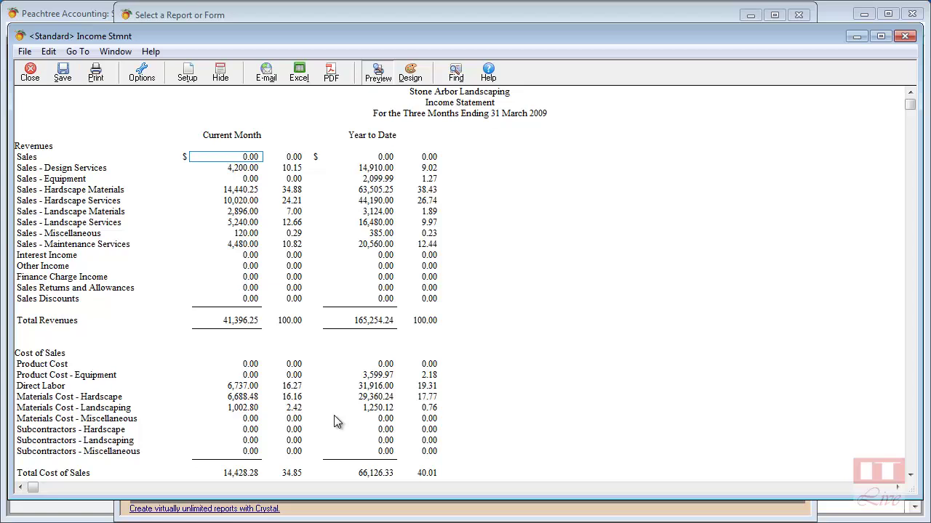
left_click(29, 76)
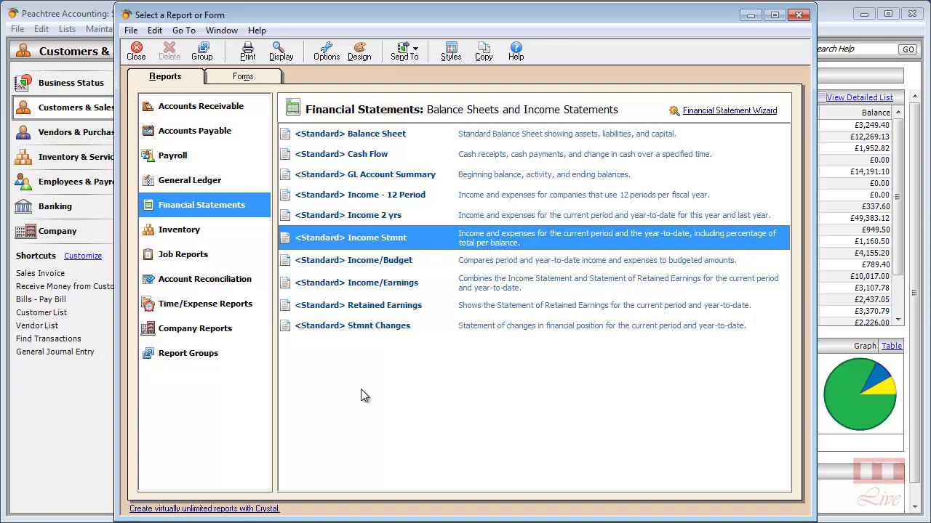
- Display the <Standard> Balance Sheet with the time frame kept at Current Period
double_click(371, 138)
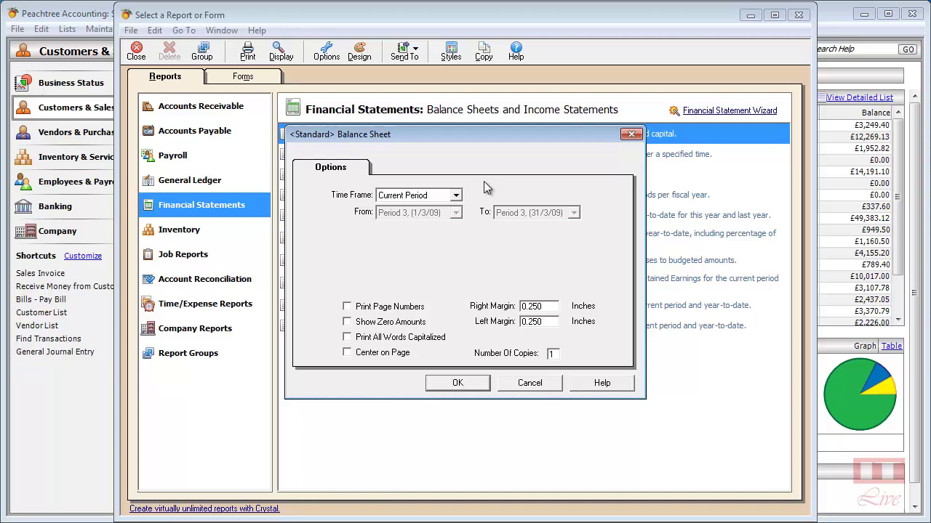
left_click(456, 195)
left_click(456, 196)
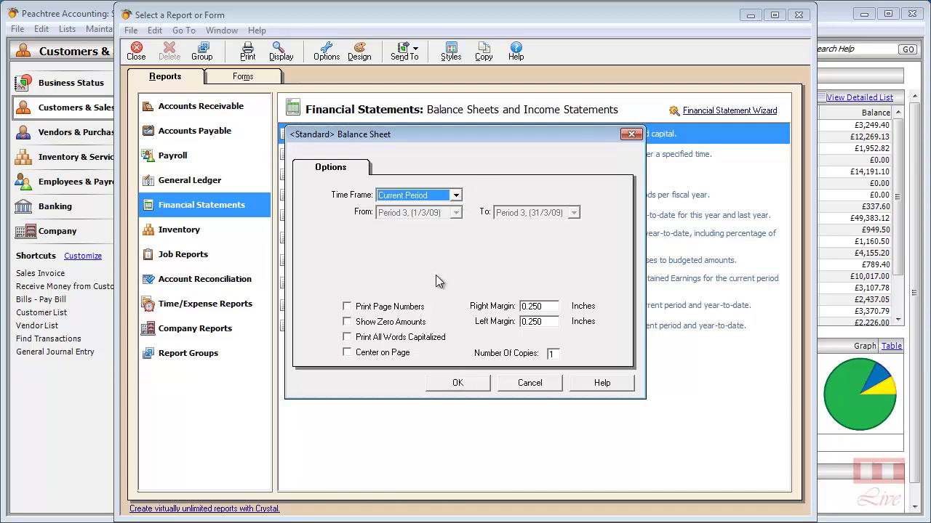
left_click(451, 383)
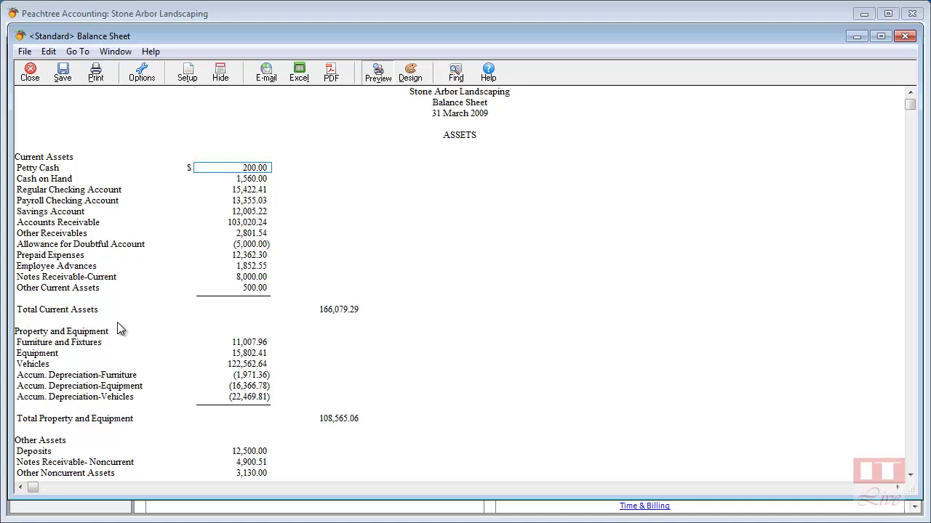
- Compare the balance sheet's total assets with its total liabilities and capital, and close the report
scroll(120, 329, "down", 3)
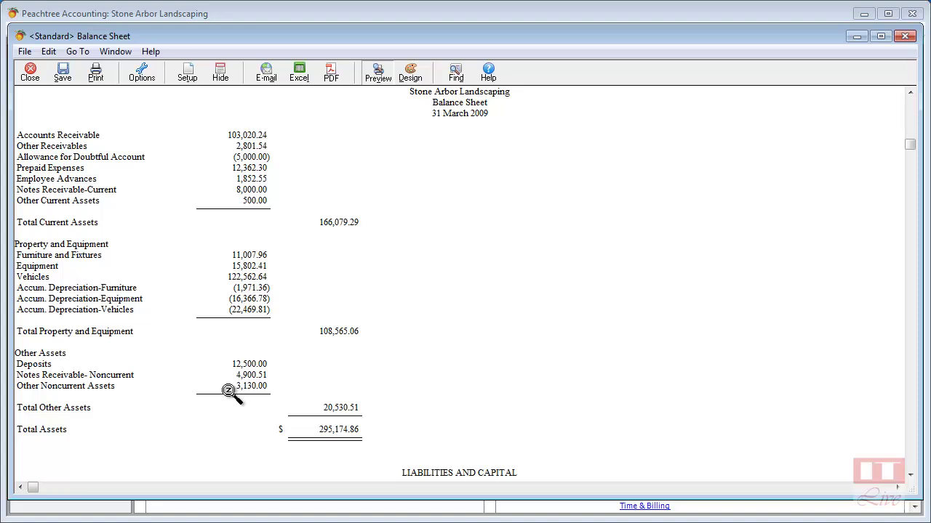
scroll(198, 383, "down", 8)
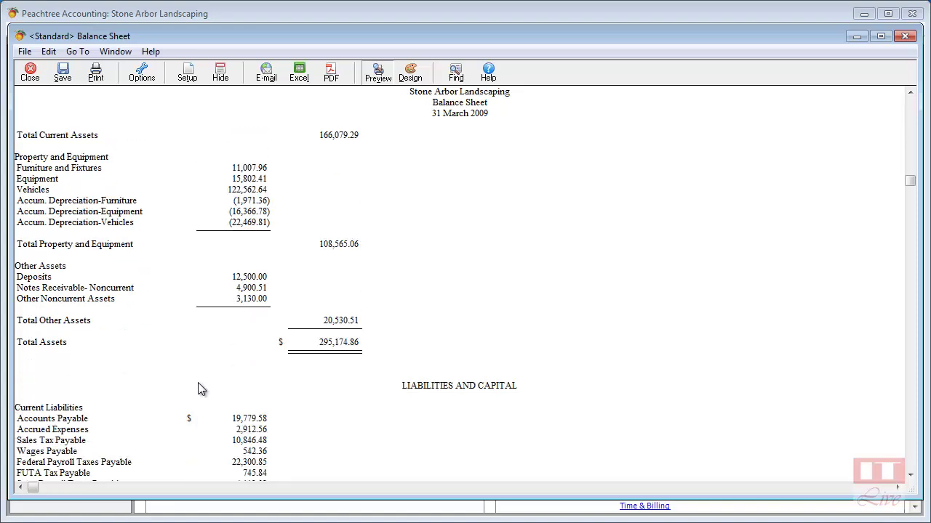
scroll(262, 323, "down", 5)
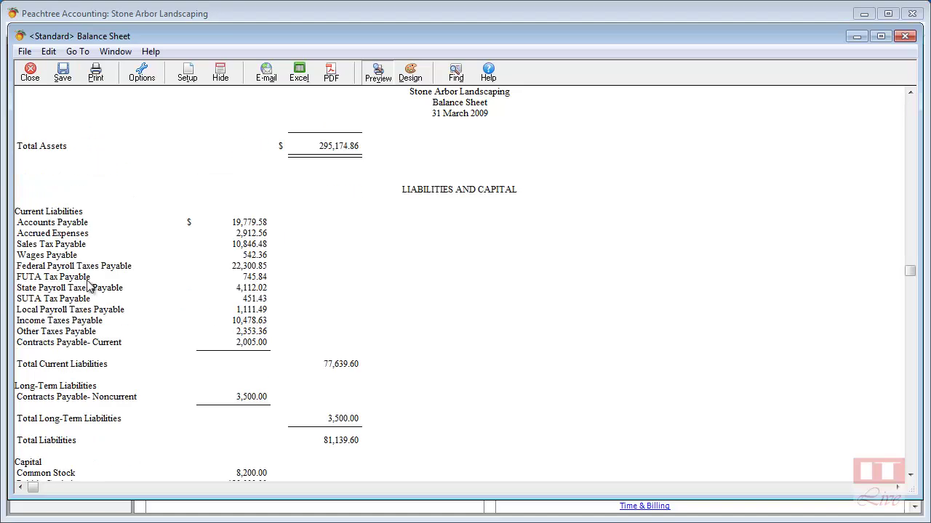
scroll(100, 240, "down", 5)
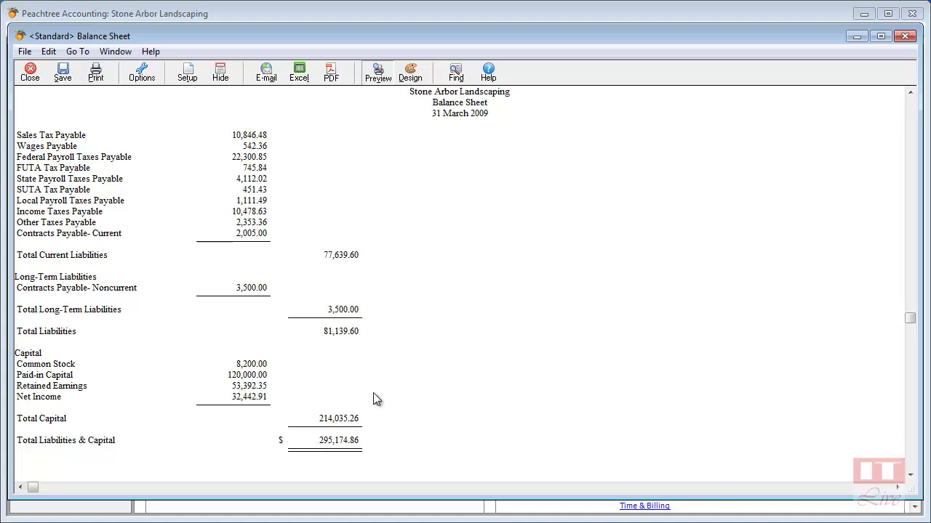
scroll(373, 392, "up", 5)
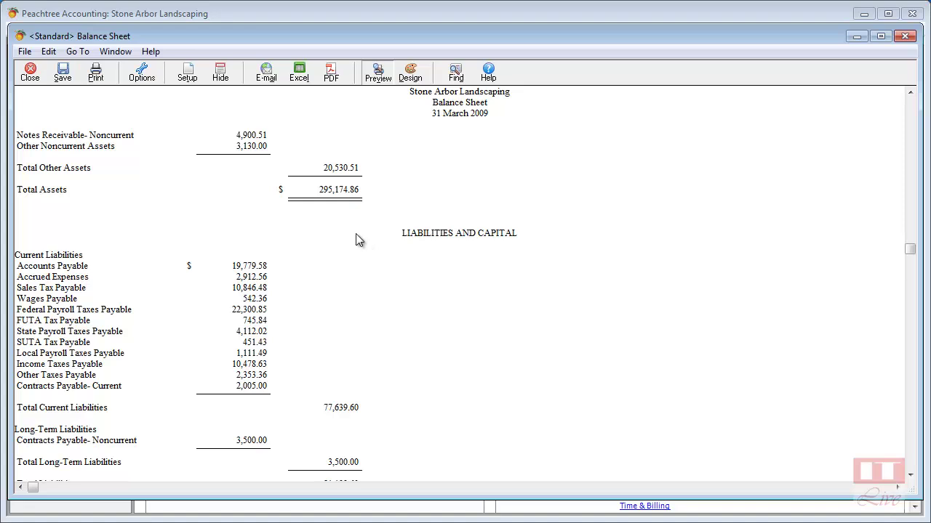
scroll(356, 234, "down", 8)
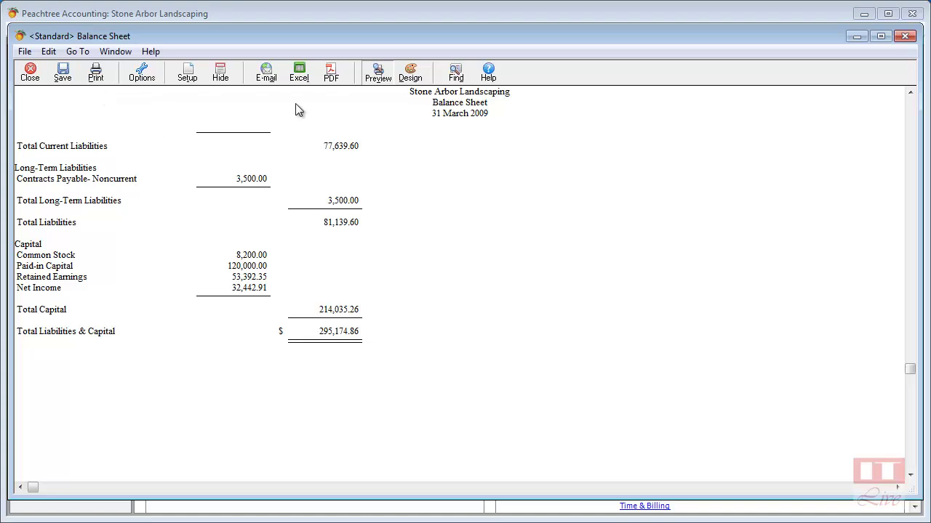
left_click(37, 82)
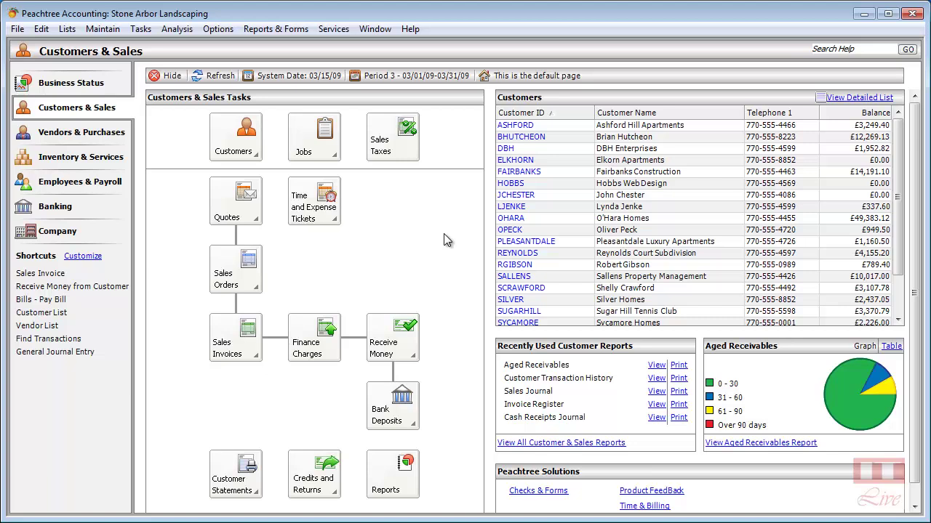